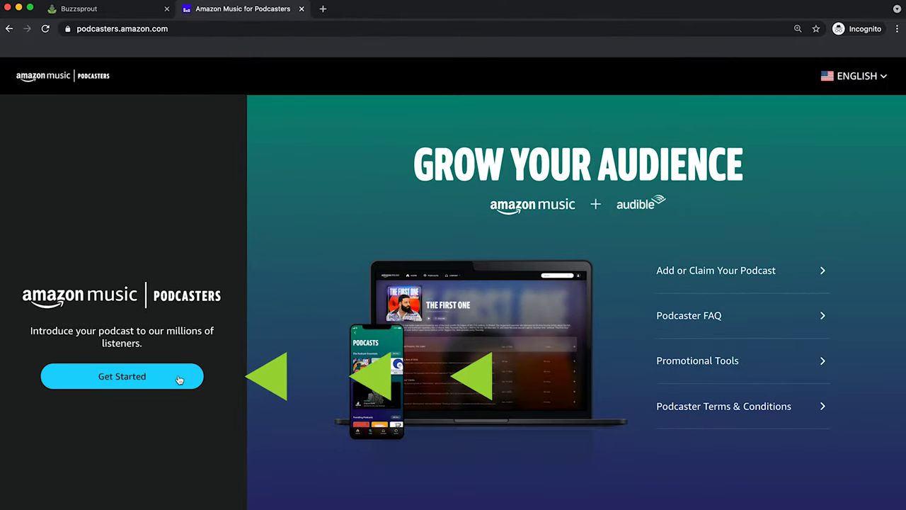
- Start adding a podcast and sign in to Amazon Music for Podcasters with the saved Amazon credentials
click(770, 276)
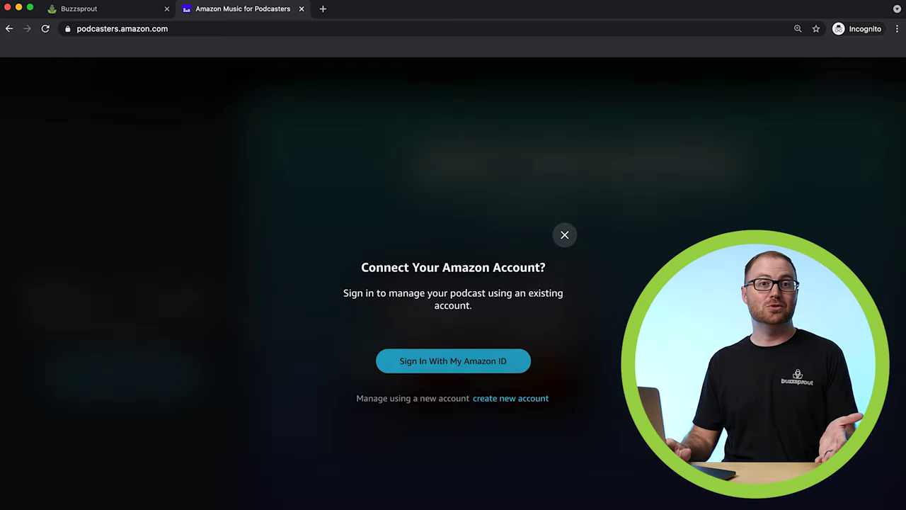
click(484, 369)
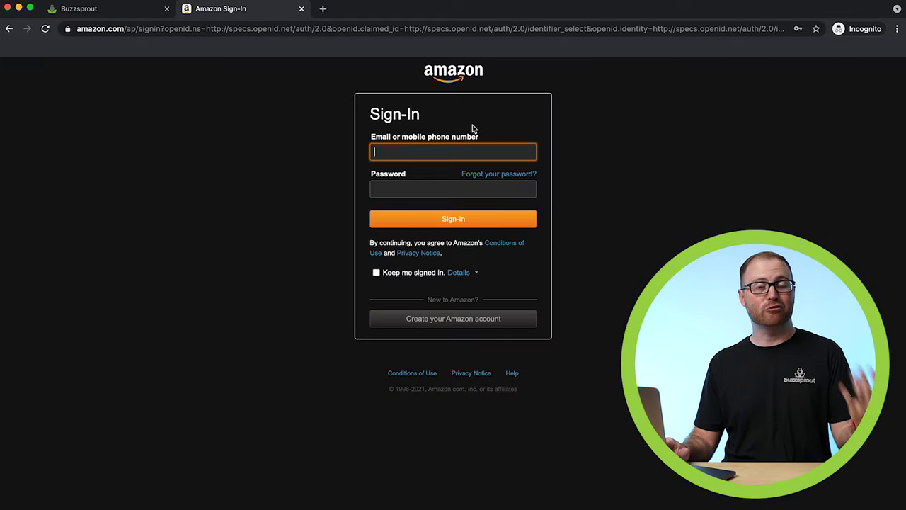
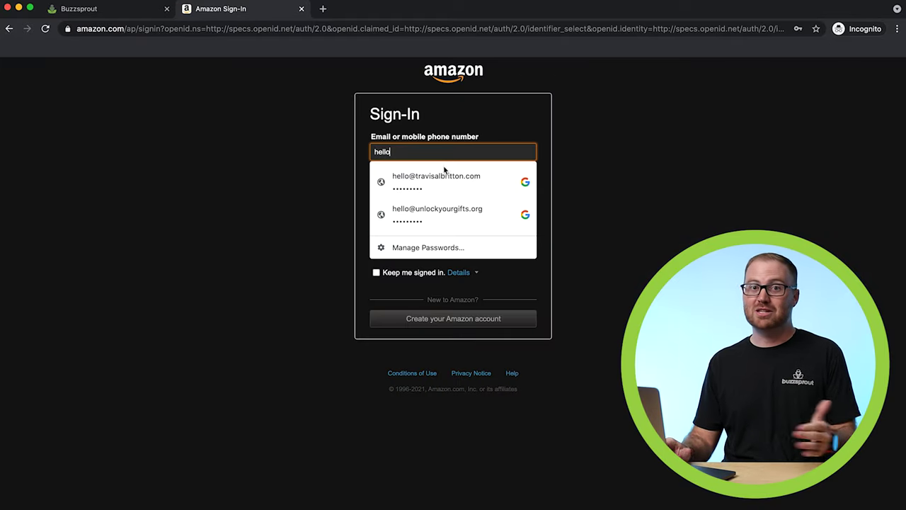
click(444, 177)
click(439, 220)
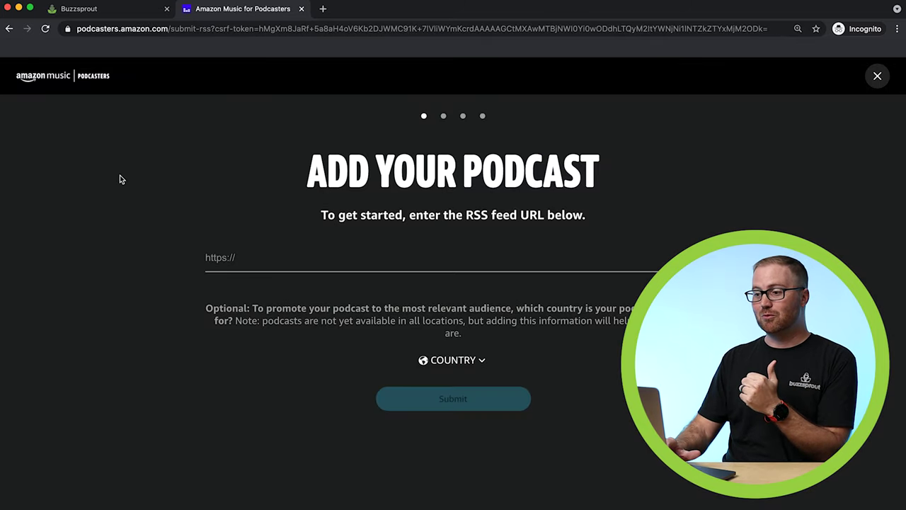
click(129, 9)
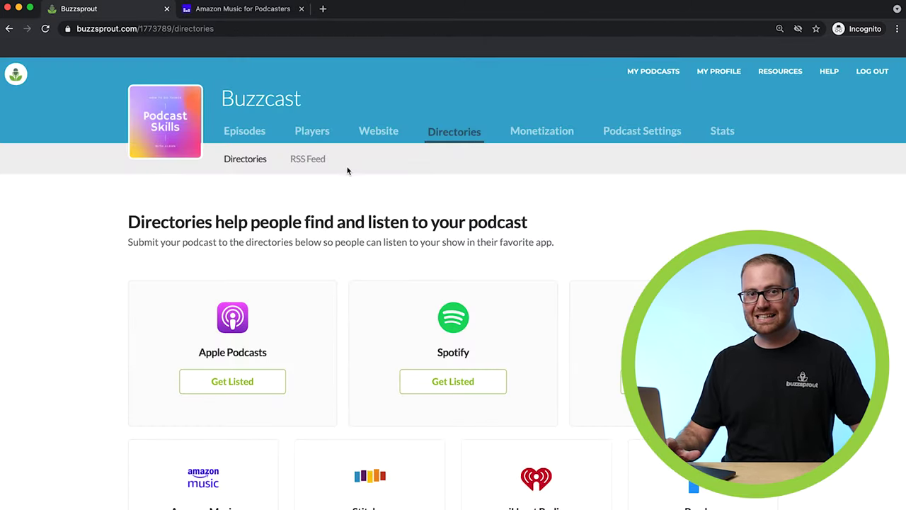
click(421, 282)
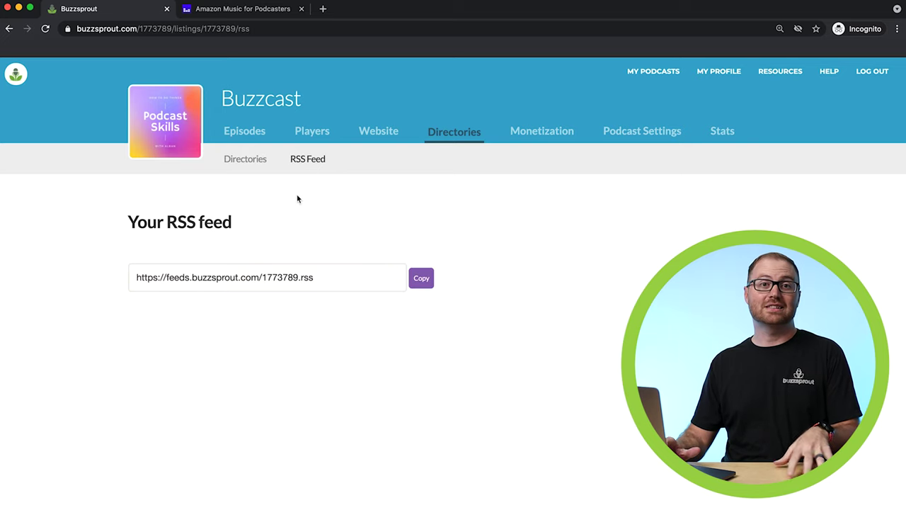
click(250, 162)
click(248, 9)
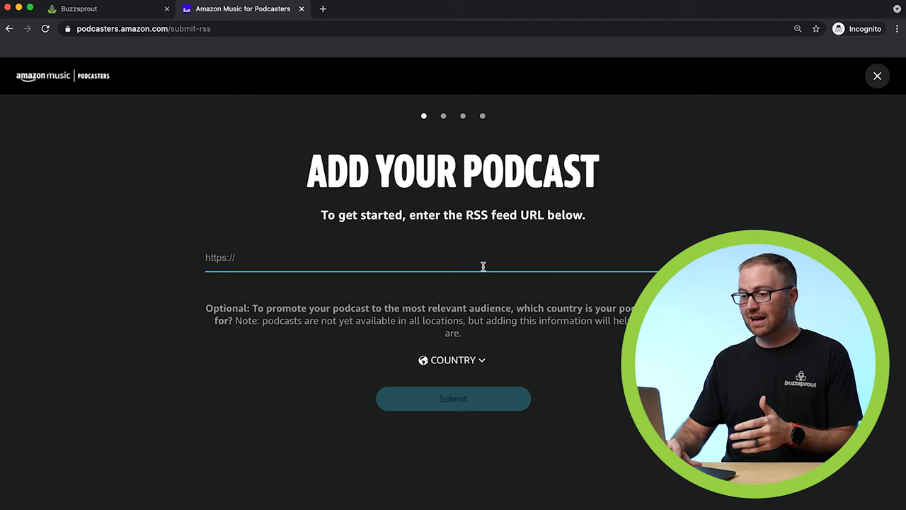
click(283, 256)
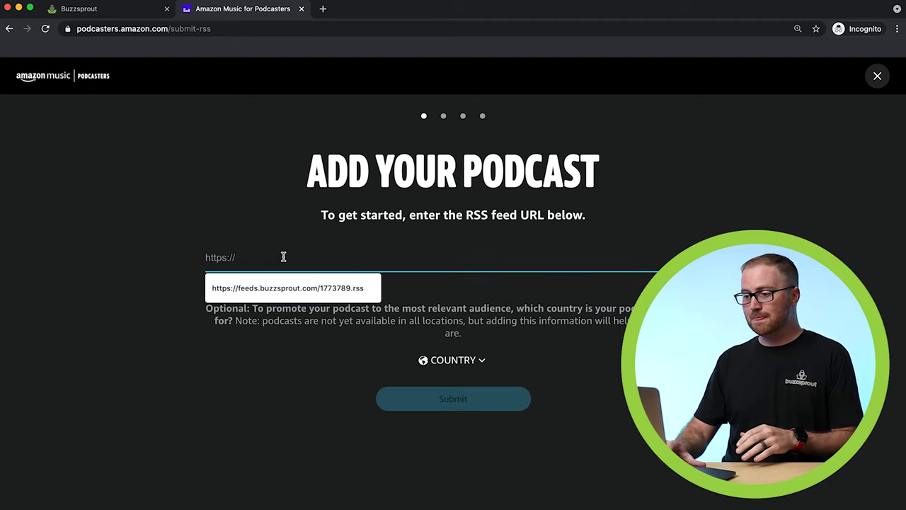
key(super+v)
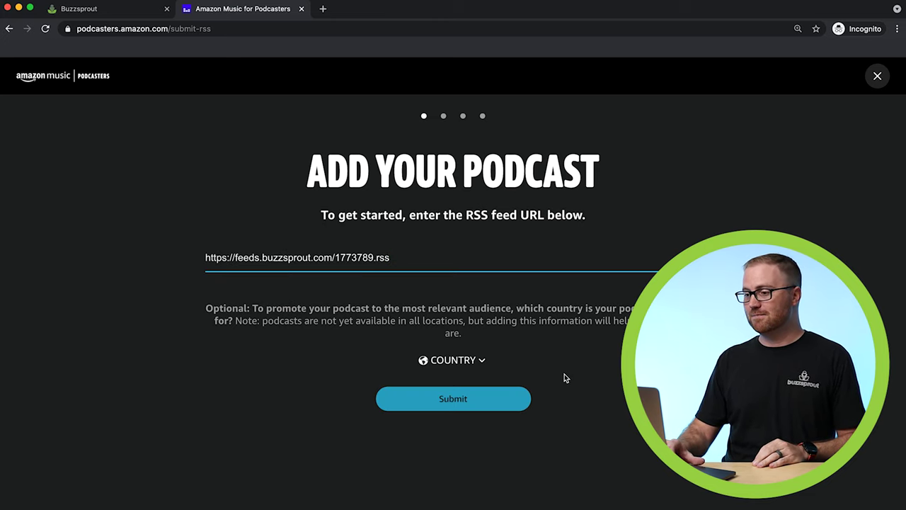
click(480, 400)
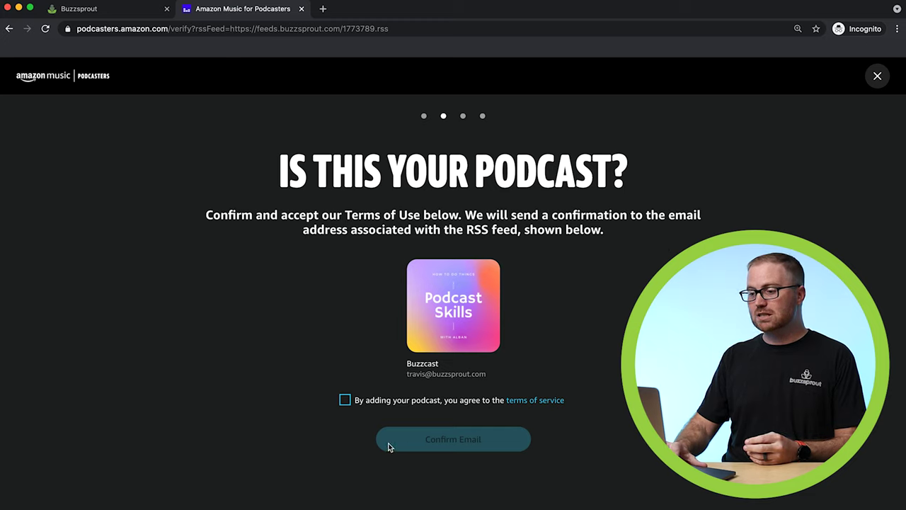
- Accept the terms of service, confirm Buzzcast by email, then return to Buzzsprout's Directories page
click(346, 401)
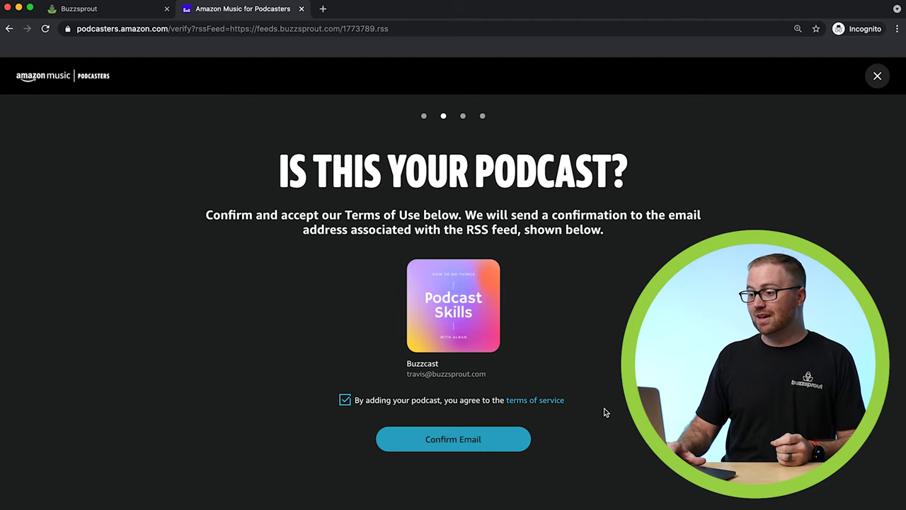
click(485, 444)
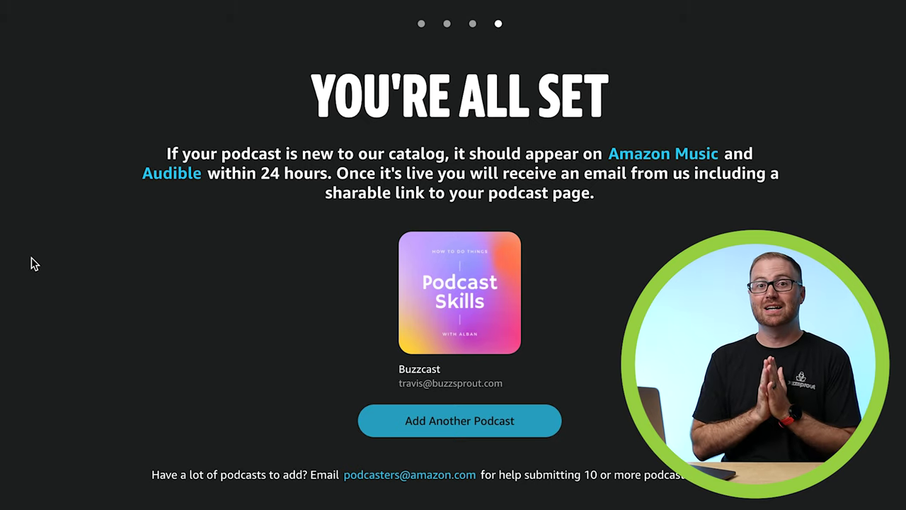
click(113, 19)
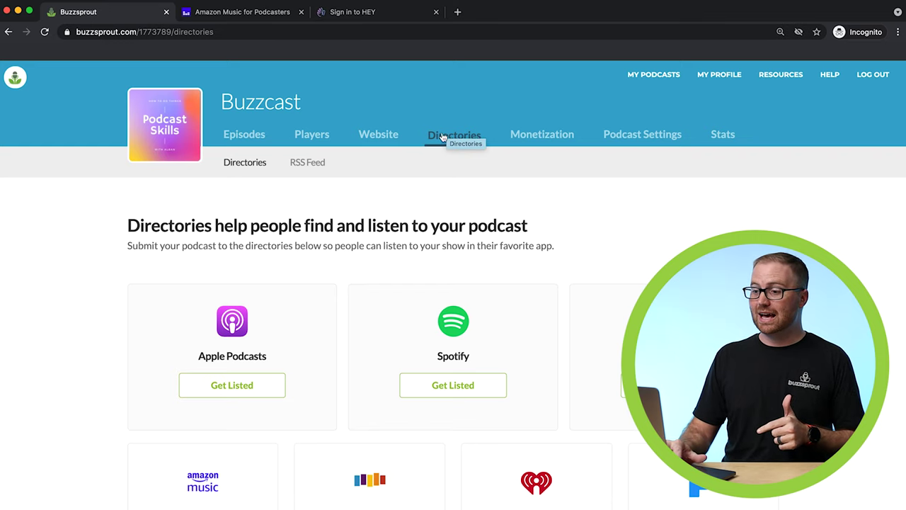
- Open Amazon Music's Get Listed steps in Buzzsprout, accept the license agreement and submit the podcast
scroll(234, 247, down, 3)
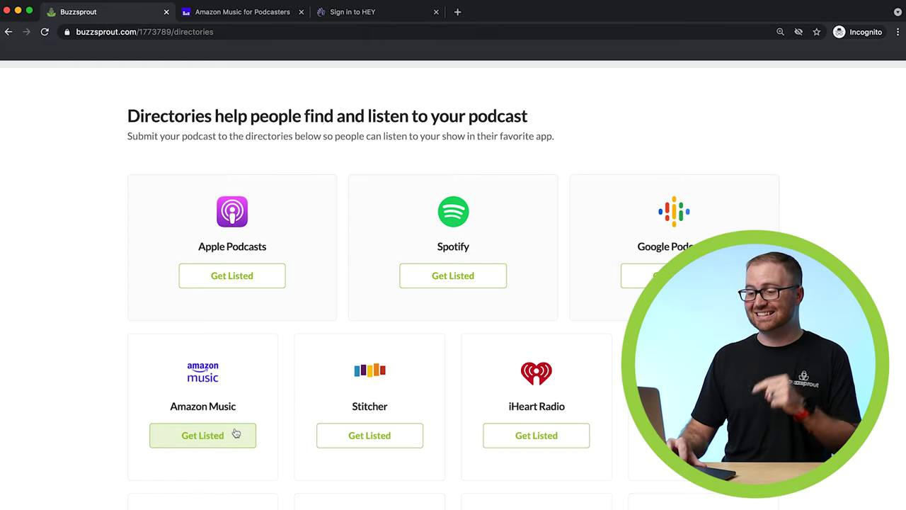
click(236, 433)
scroll(66, 425, down, 5)
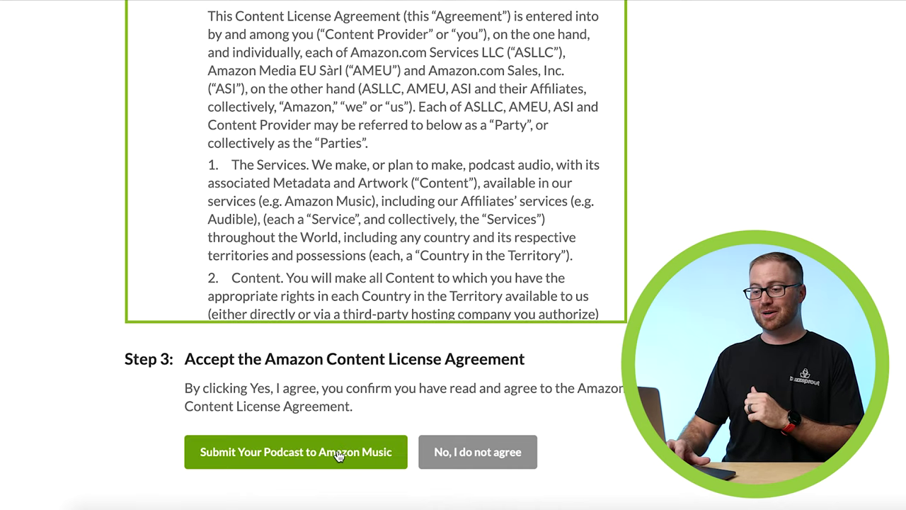
click(338, 455)
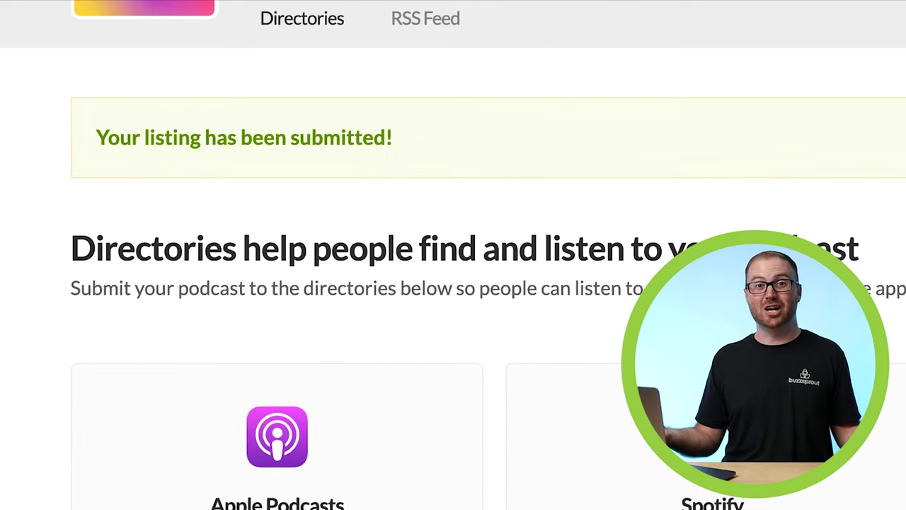